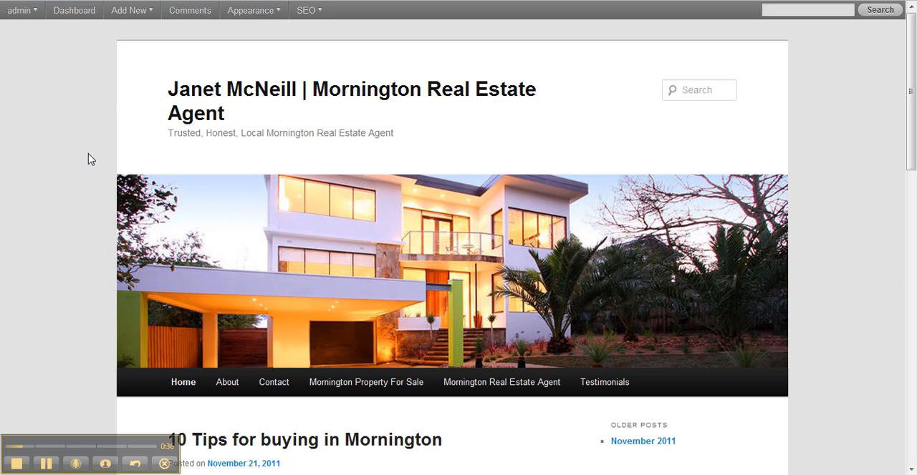
# Step: Examine the website's home page, including its navigation bar and the blog post "10 Tips for buying in Mornington"
pyautogui.scroll(-3, 81, 126)
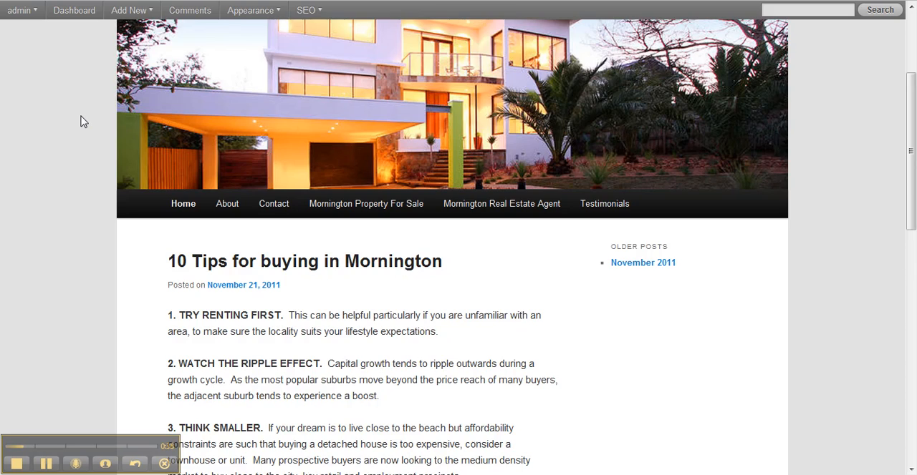
pyautogui.scroll(-3, 82, 123)
pyautogui.scroll(3, 84, 122)
pyautogui.scroll(3, 81, 119)
pyautogui.scroll(-2, 81, 114)
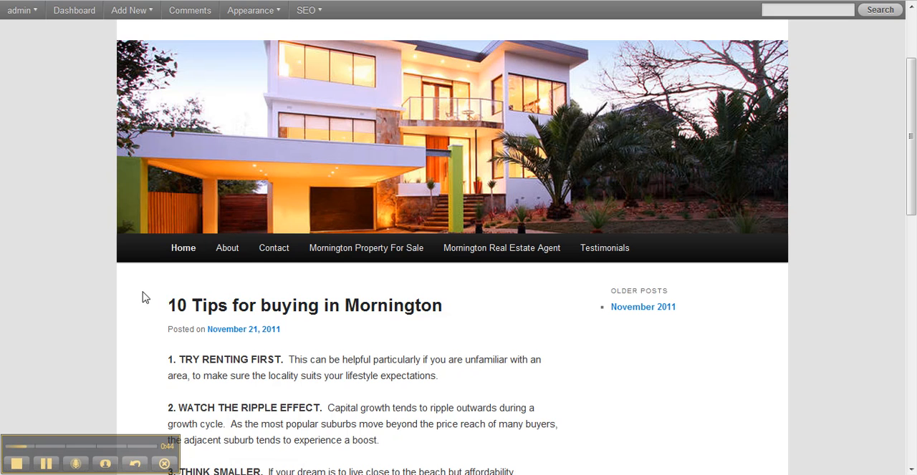
pyautogui.scroll(-2, 135, 299)
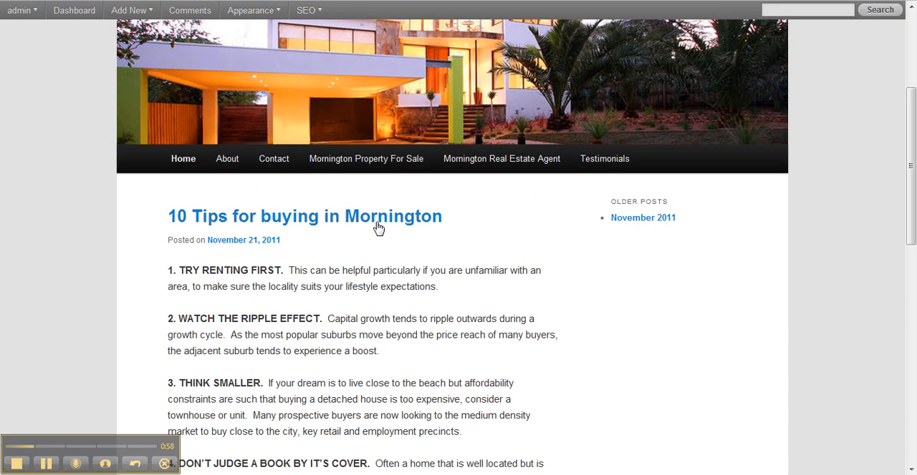
# Step: Open the website's Mornington Real Estate Agent page and look over its content
pyautogui.click(489, 164)
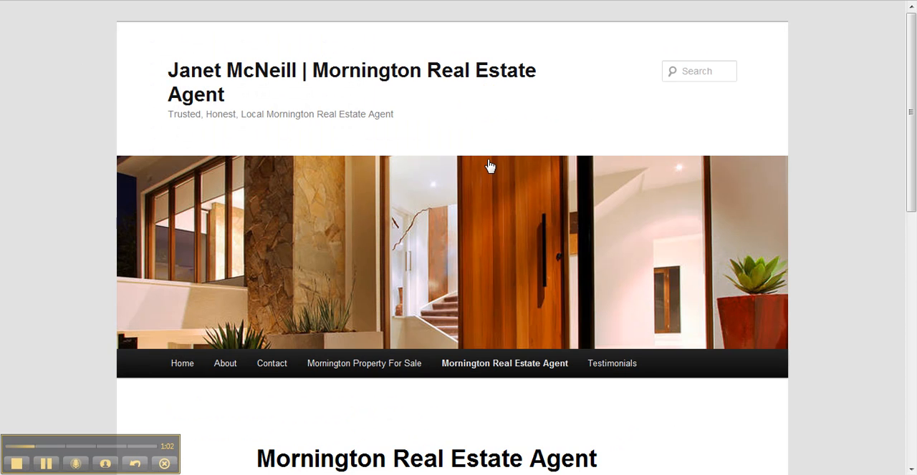
pyautogui.scroll(-1, 490, 161)
pyautogui.scroll(-4, 493, 162)
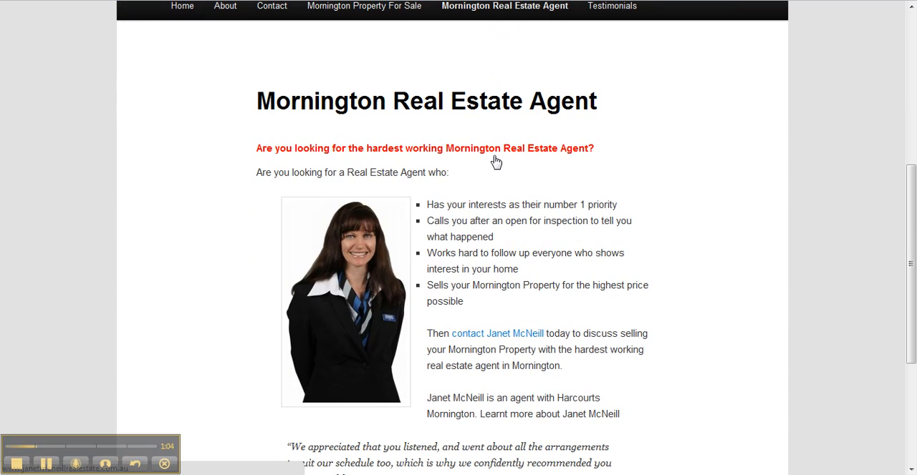
pyautogui.scroll(5, 647, 149)
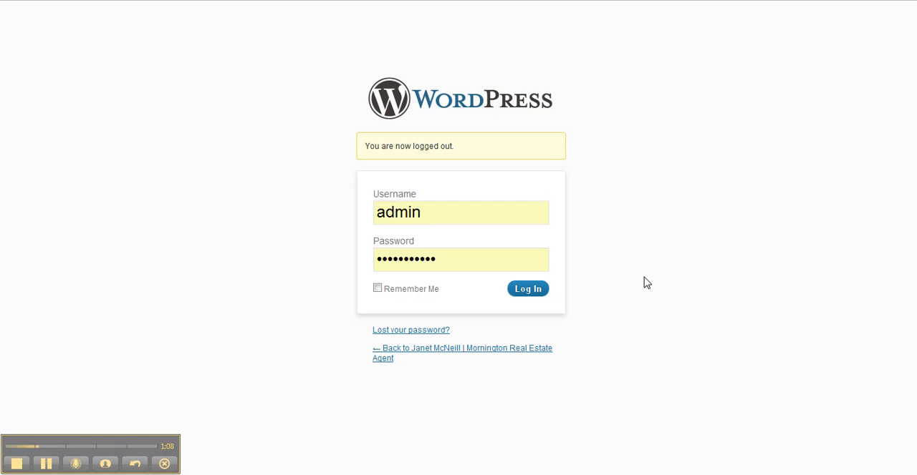
# Step: From the WordPress dashboard, add a new blog post titled "Here is the new post."
pyautogui.click(536, 288)
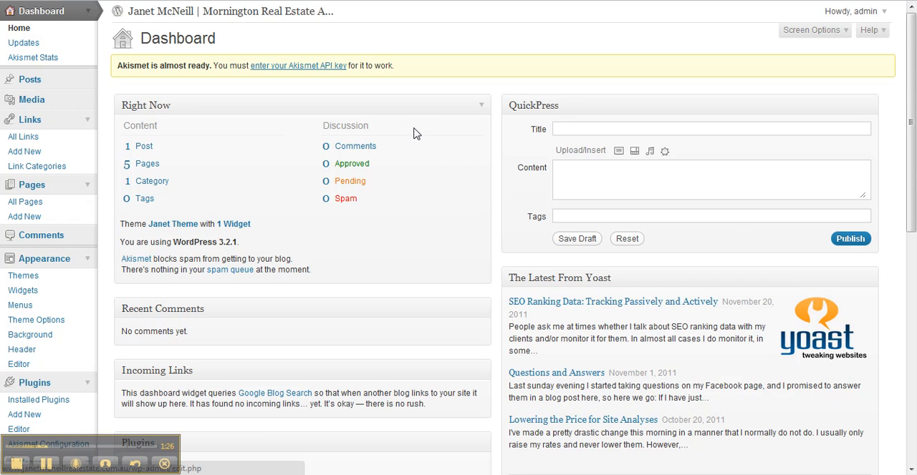
pyautogui.click(29, 80)
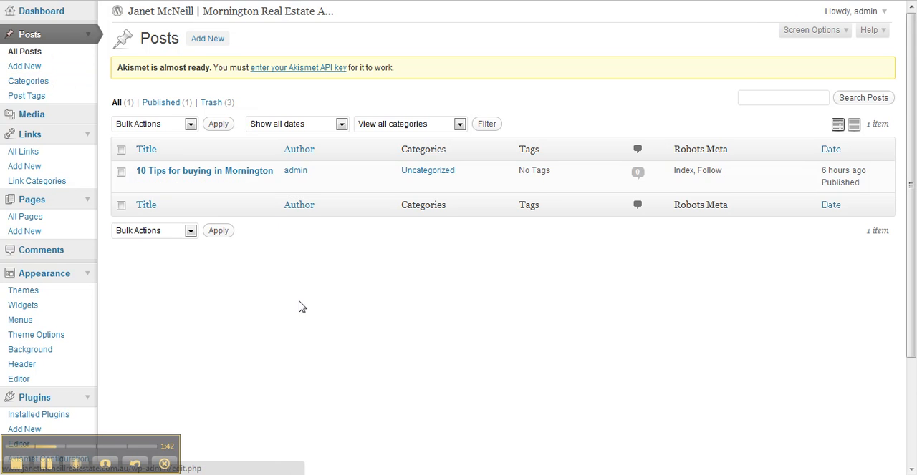
pyautogui.click(206, 45)
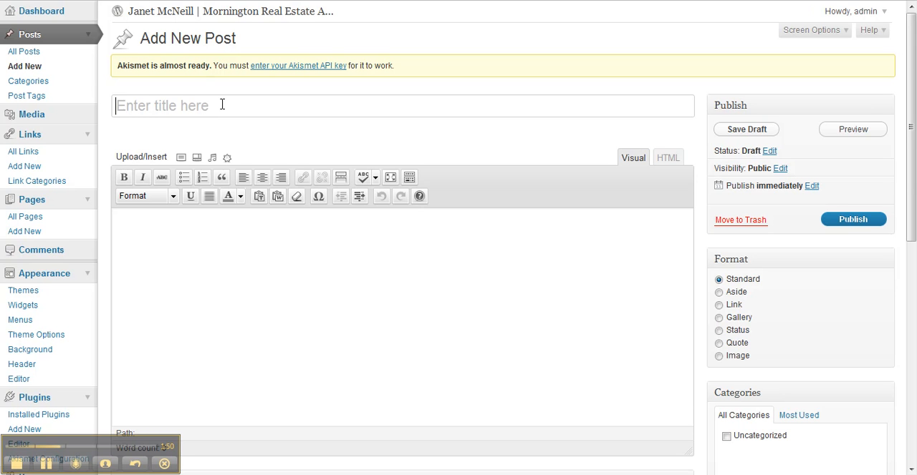
pyautogui.click(222, 106)
pyautogui.write('Here is the new post.')
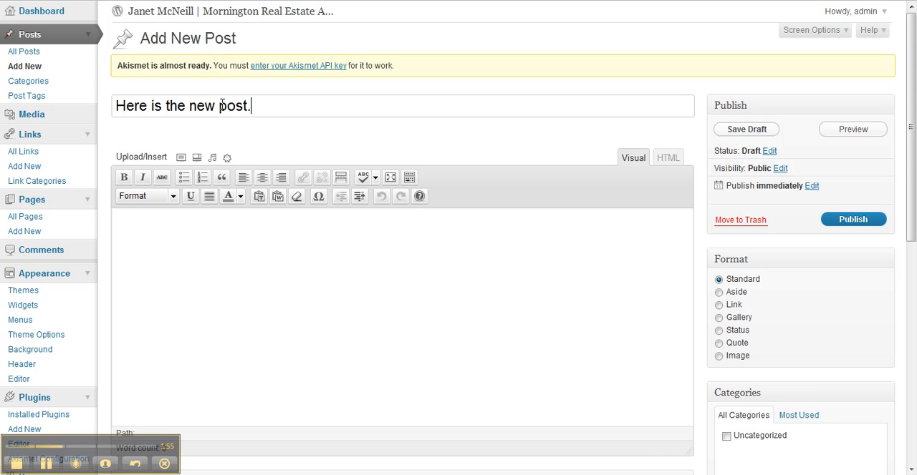
# Step: Enter "Here is the text for the new post." as the post's body and publish it
pyautogui.press('Tab')
pyautogui.write('Here')
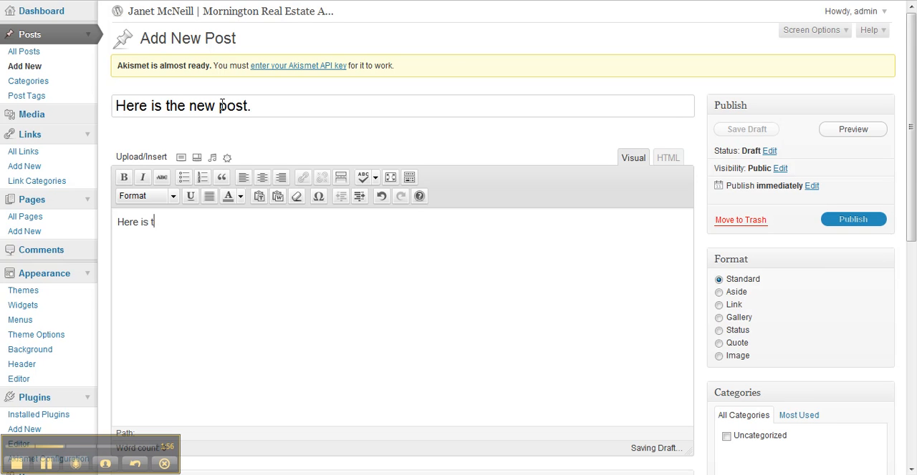
pyautogui.write(' is the text for the new post.')
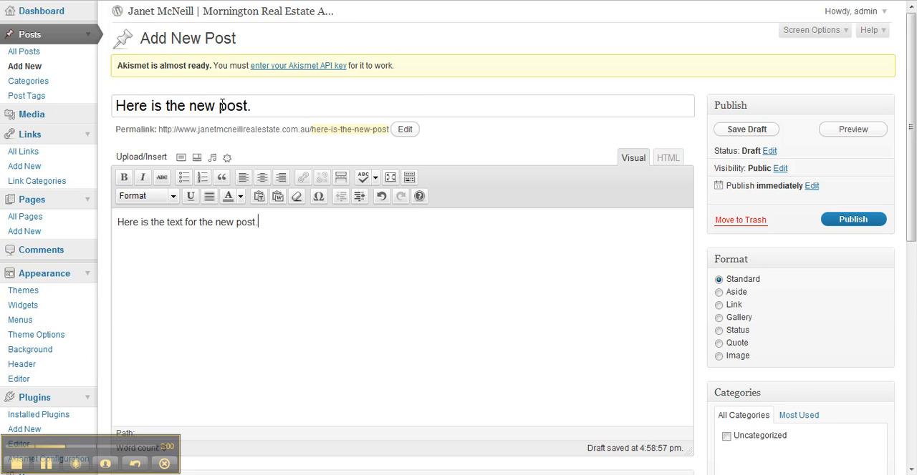
pyautogui.click(852, 220)
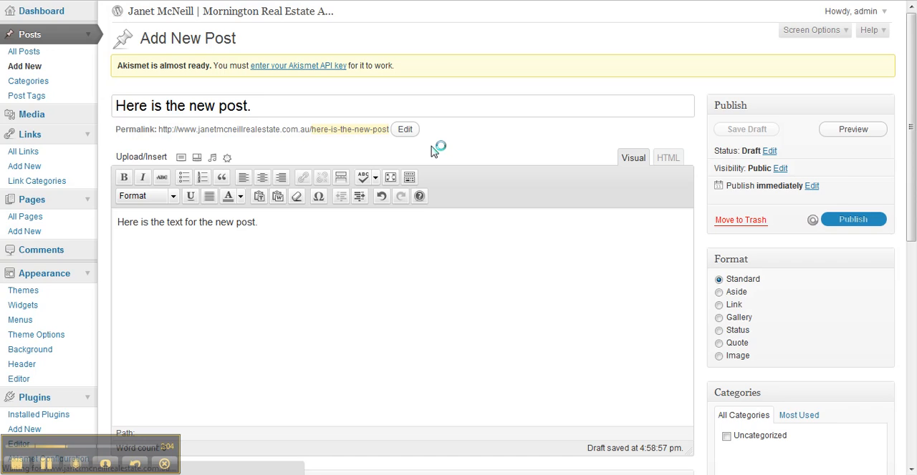
# Step: Switch to the public website, reload it and view the new post on the home page
pyautogui.click(308, 0)
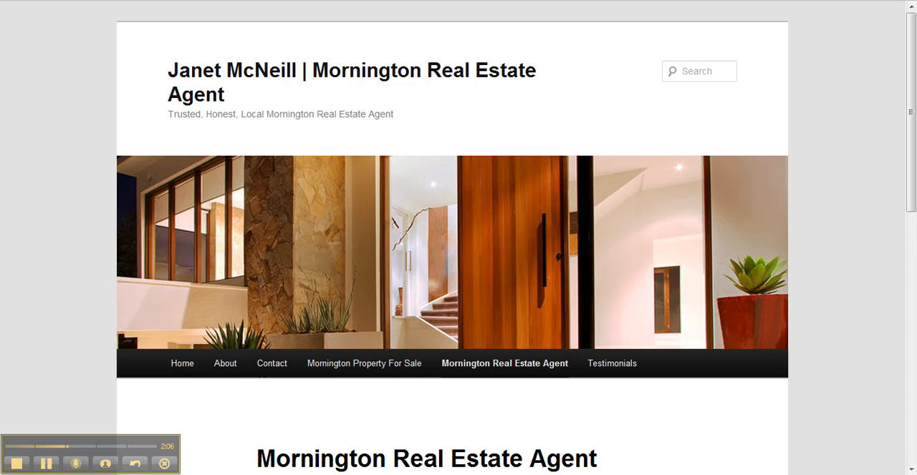
pyautogui.press('F5')
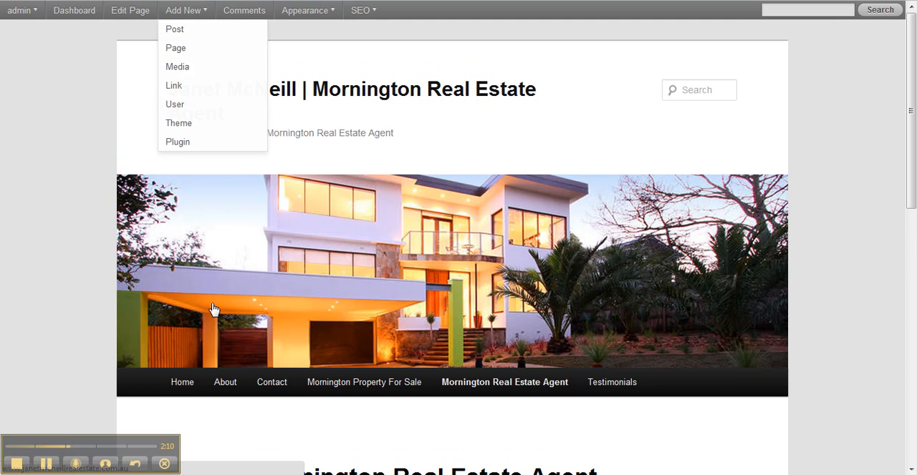
pyautogui.click(185, 381)
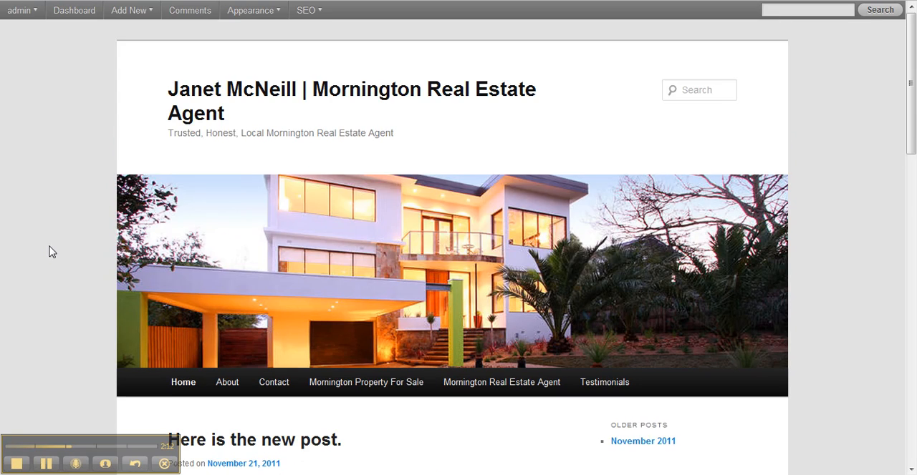
pyautogui.scroll(-3, 52, 247)
pyautogui.scroll(-1, 53, 243)
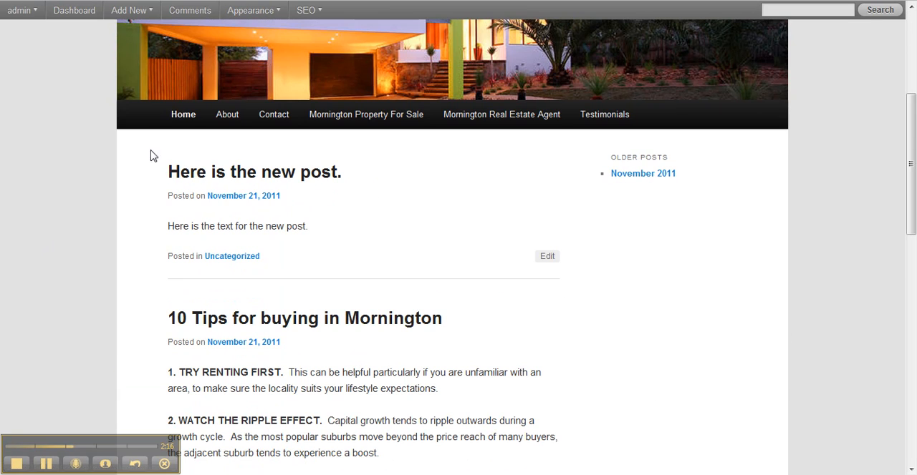
# Step: View the new post on its own page and return to the home page's post list
pyautogui.click(265, 179)
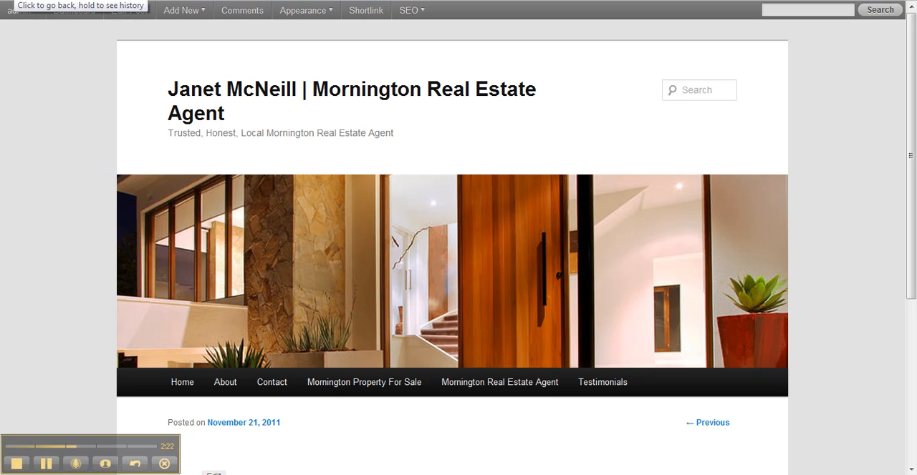
pyautogui.click(182, 382)
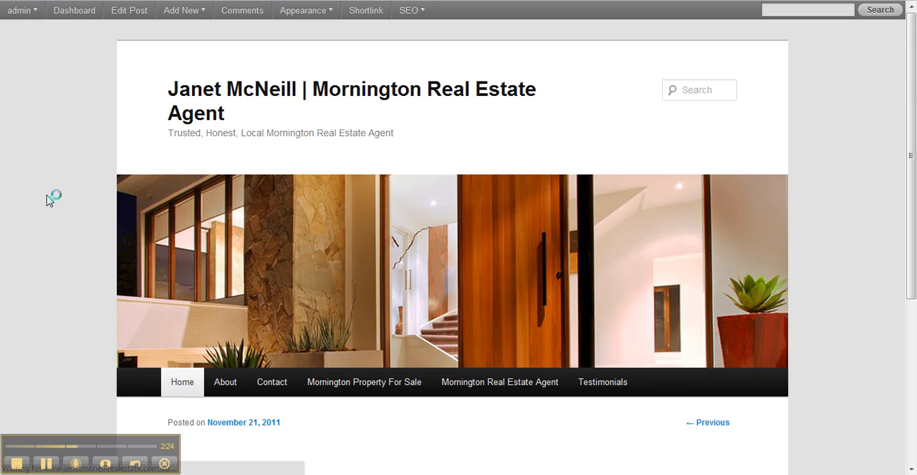
pyautogui.scroll(-3, 64, 185)
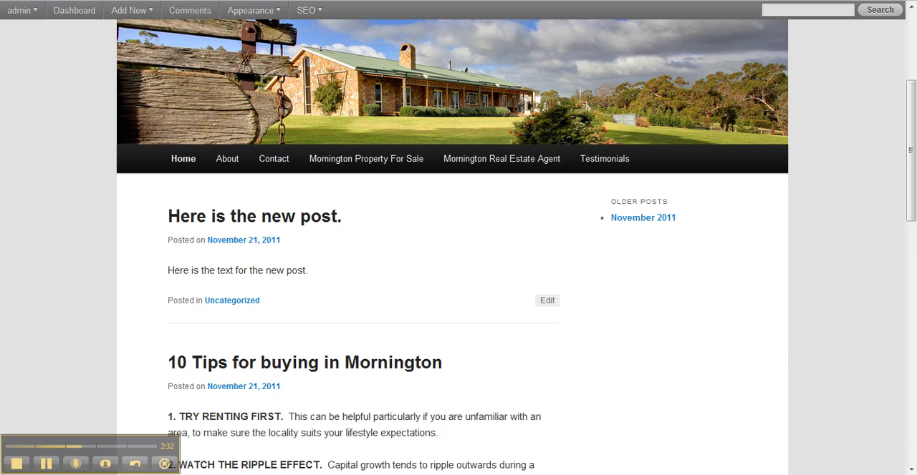
# Step: Return to the new post's editor and open the permalink slug for editing
pyautogui.hotkey('ctrl', 'Tab')
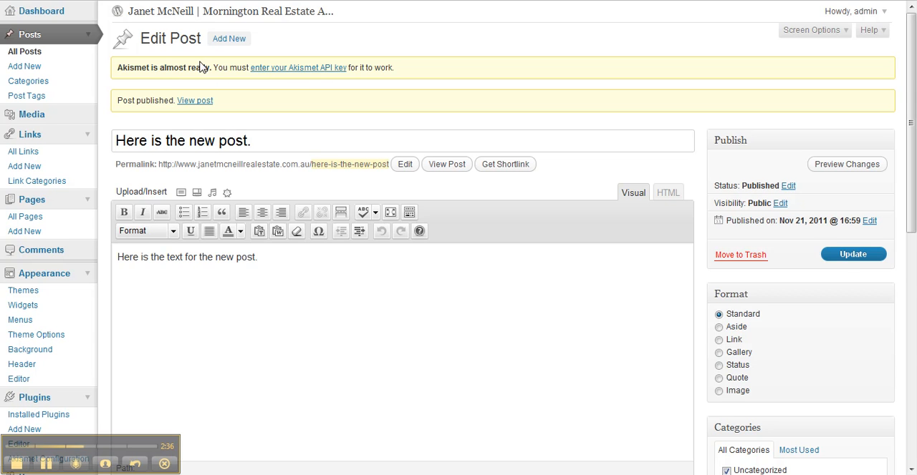
pyautogui.scroll(-2, 203, 66)
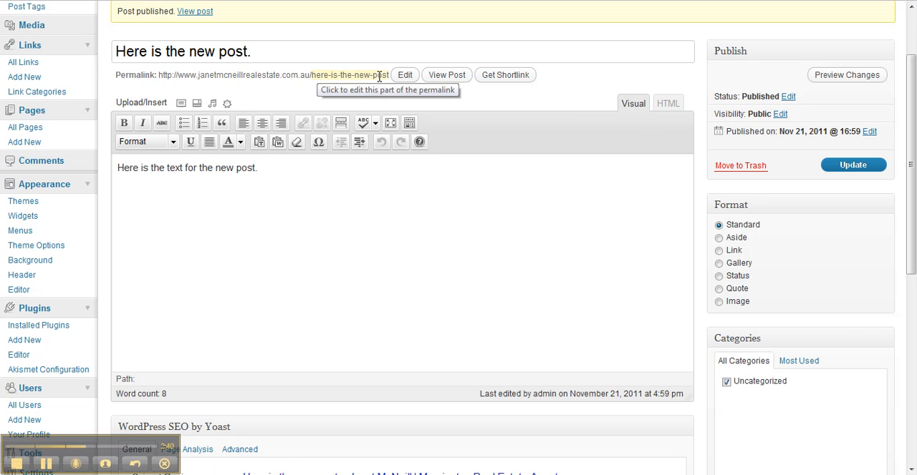
pyautogui.click(285, 50)
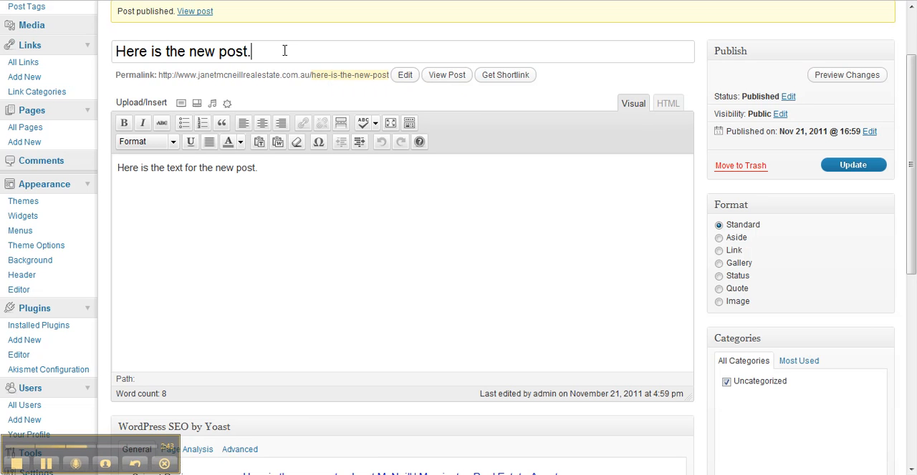
pyautogui.click(322, 76)
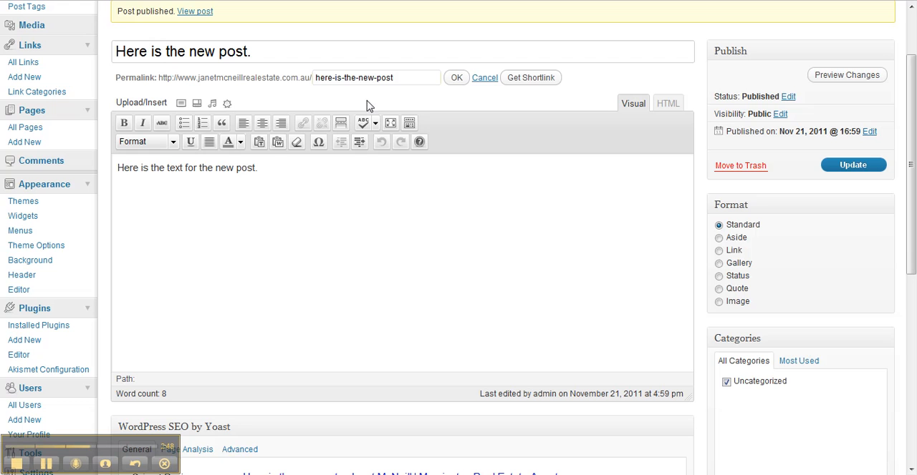
pyautogui.click(369, 83)
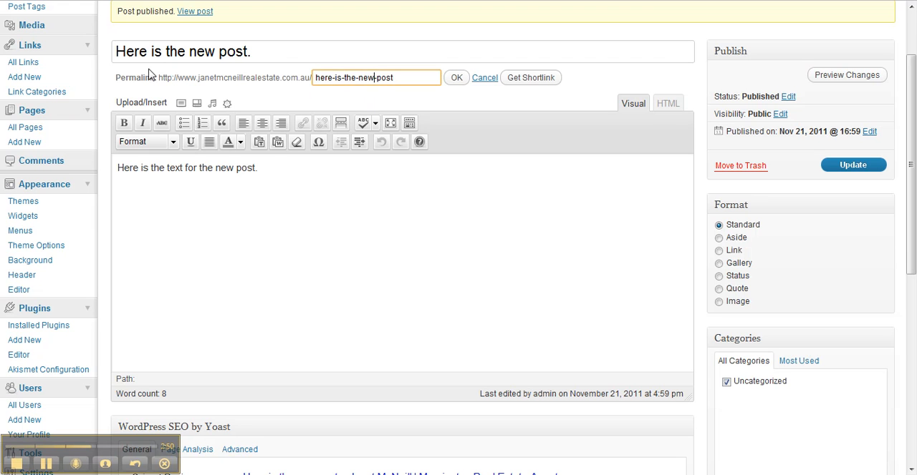
# Step: Make the body sentence "Here is the text for the new post." bold
pyautogui.moveTo(116, 169); pyautogui.dragTo(291, 177)
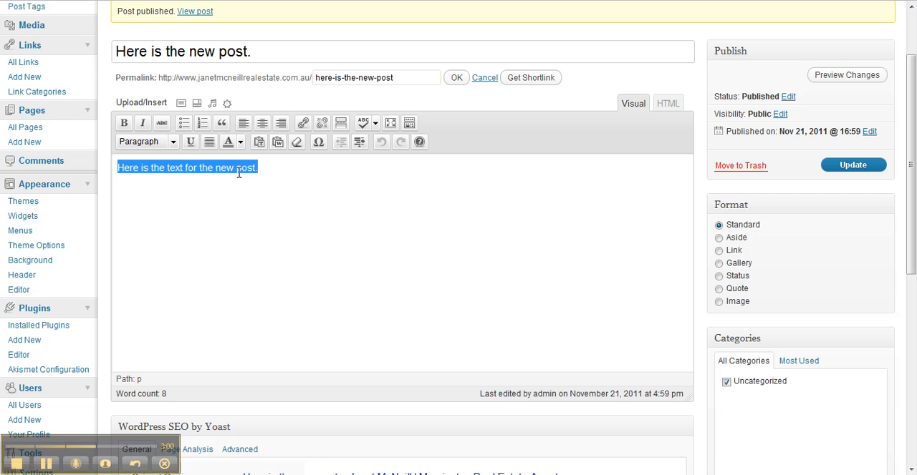
pyautogui.click(129, 125)
pyautogui.click(287, 171)
pyautogui.moveTo(296, 170); pyautogui.dragTo(84, 172)
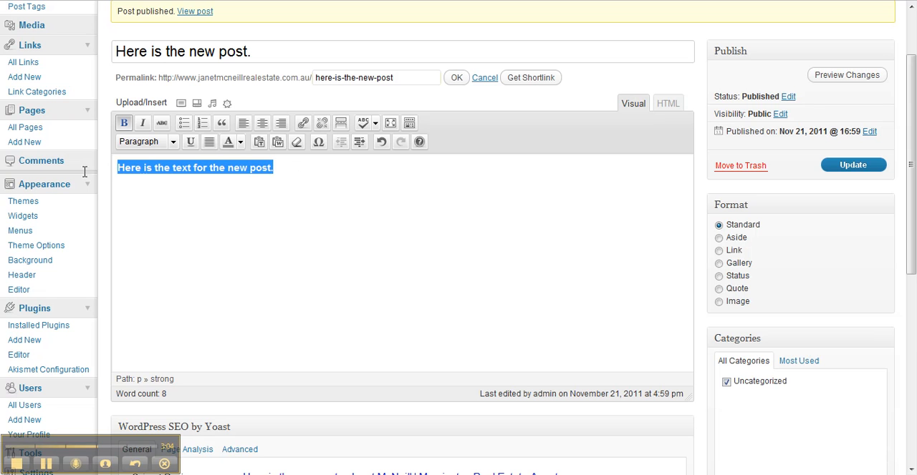
pyautogui.click(269, 178)
# Step: Open the link settings for the word "post" in the body text and close them without adding a link
pyautogui.moveTo(250, 168); pyautogui.dragTo(271, 167)
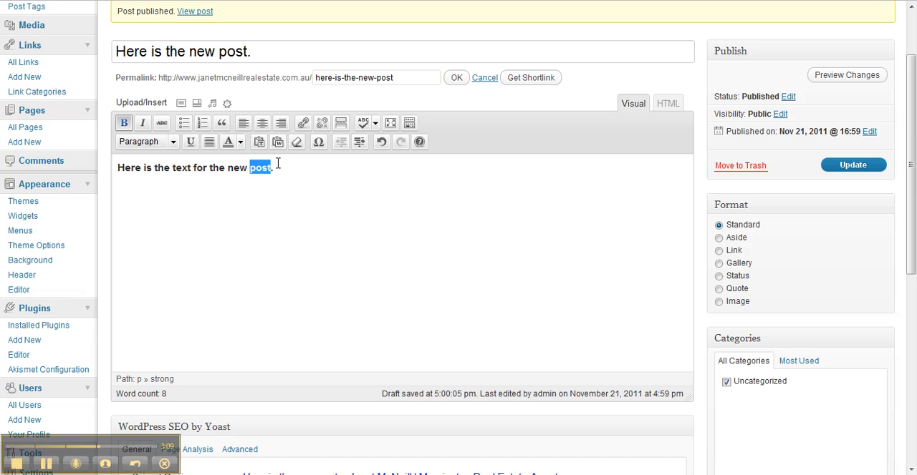
pyautogui.click(304, 125)
pyautogui.click(387, 208)
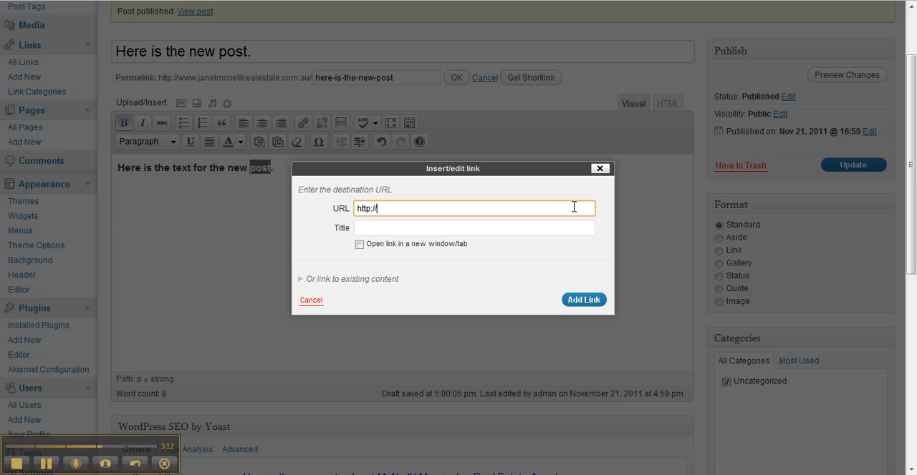
pyautogui.click(599, 169)
pyautogui.click(266, 231)
# Step: View the options for uploading an image to the post and close them without adding a file
pyautogui.scroll(-1, 192, 233)
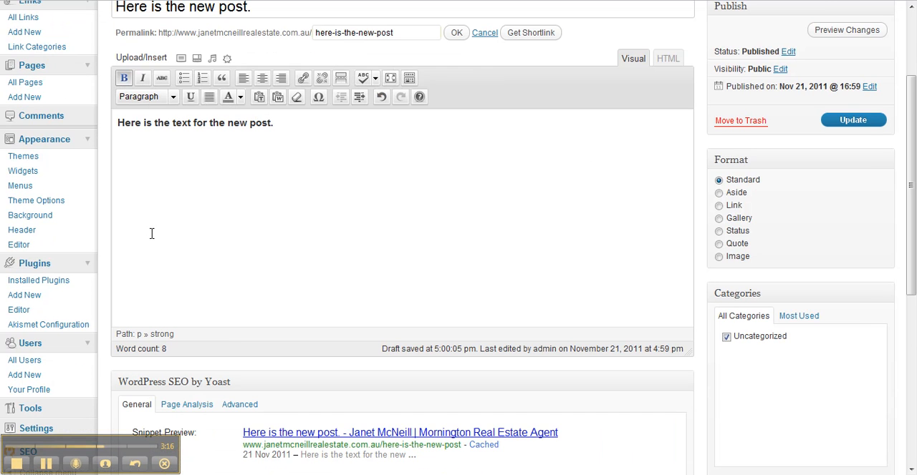
pyautogui.scroll(-2, 169, 247)
pyautogui.scroll(2, 168, 246)
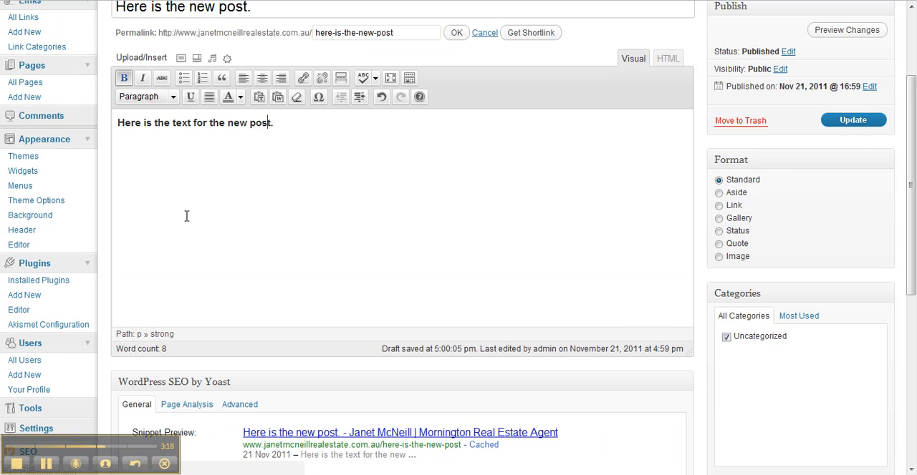
pyautogui.scroll(2, 258, 238)
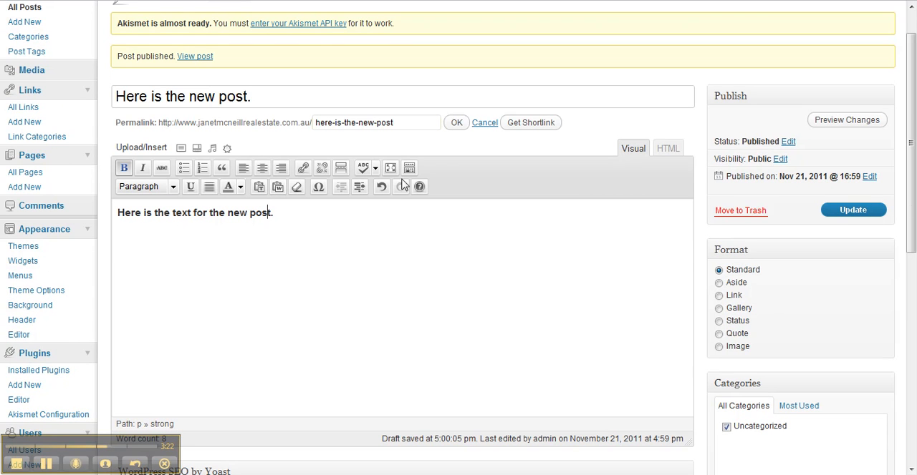
pyautogui.click(181, 148)
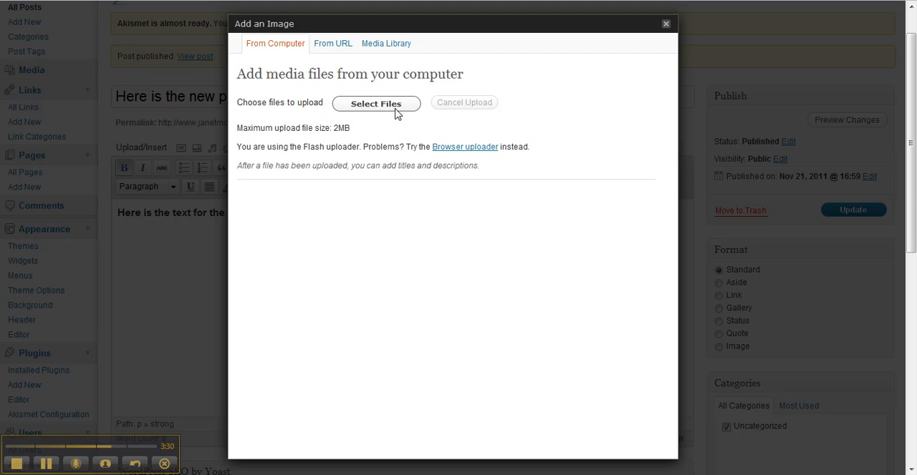
pyautogui.click(663, 24)
# Step: Set the post's SEO title to the suggested entry "Are you looking for the hardest working Mornington Real Estate Agent?"
pyautogui.scroll(-2, 401, 194)
pyautogui.scroll(-1, 403, 196)
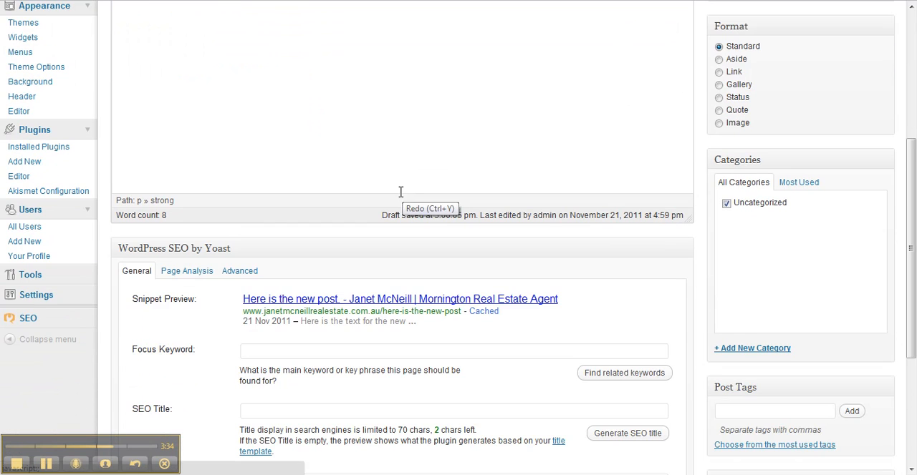
pyautogui.scroll(-1, 242, 247)
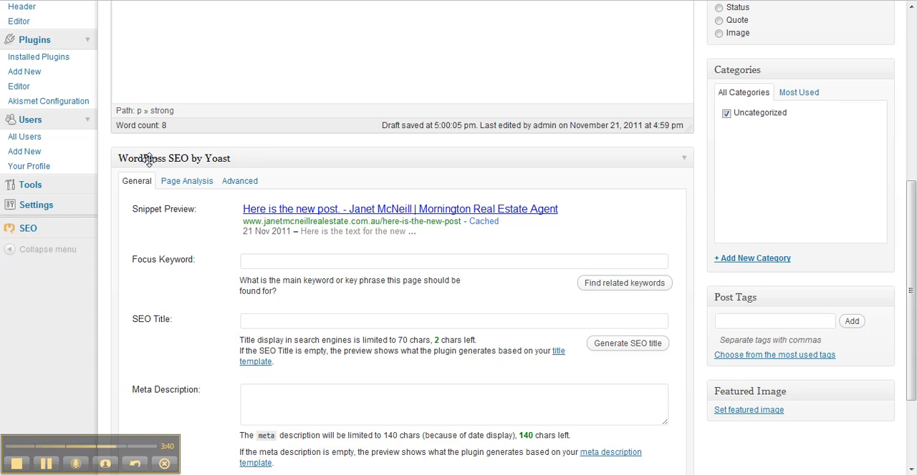
pyautogui.scroll(-1, 206, 256)
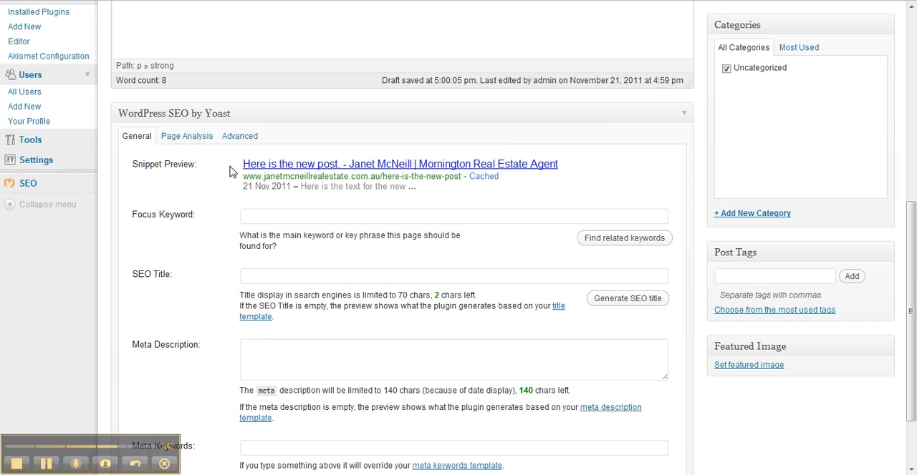
pyautogui.moveTo(230, 152); pyautogui.dragTo(459, 186)
pyautogui.click(504, 202)
pyautogui.scroll(-1, 243, 211)
pyautogui.click(254, 232)
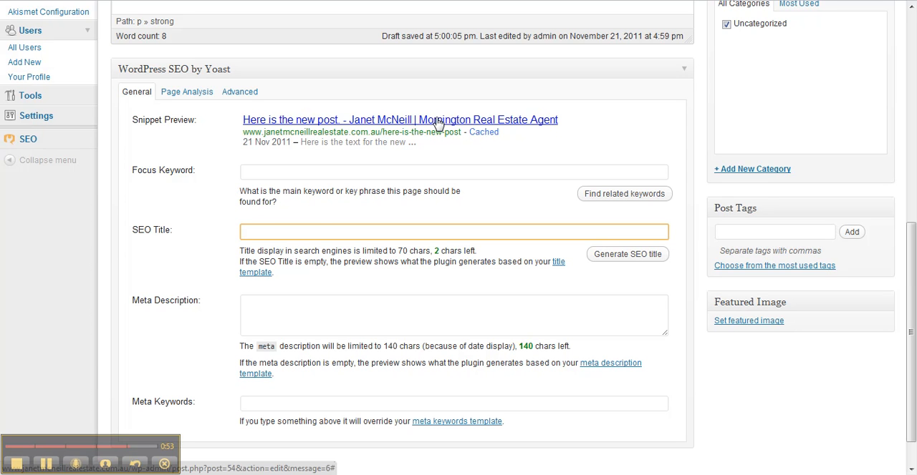
pyautogui.click(260, 230)
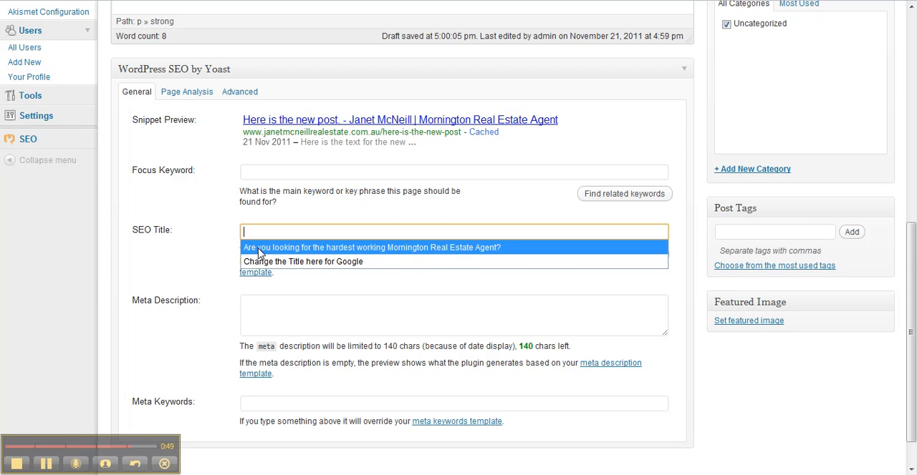
pyautogui.click(260, 247)
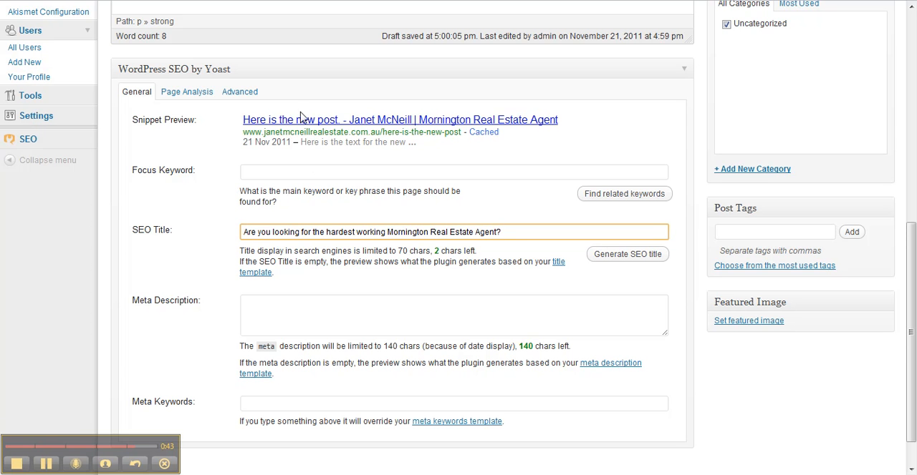
# Step: Write the meta description "Here is the text that will appear in Google if it comes up in a search result."
pyautogui.click(298, 301)
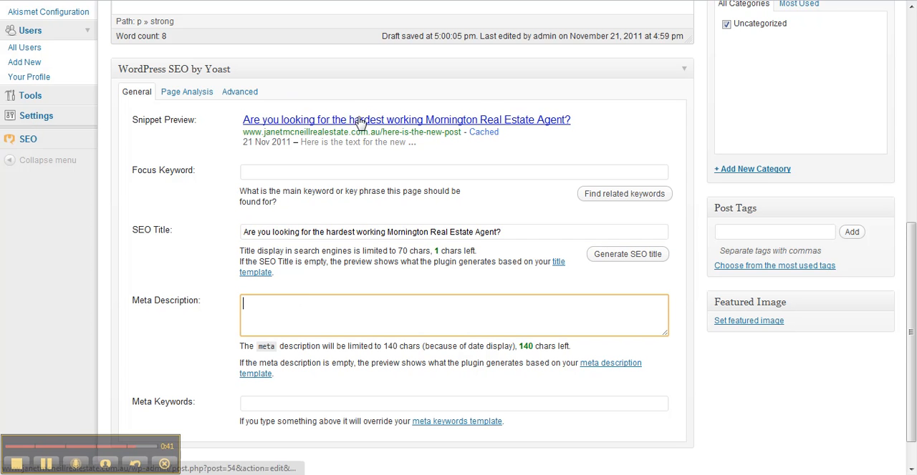
pyautogui.write('Here is the text that will appear in Google if it comes up in')
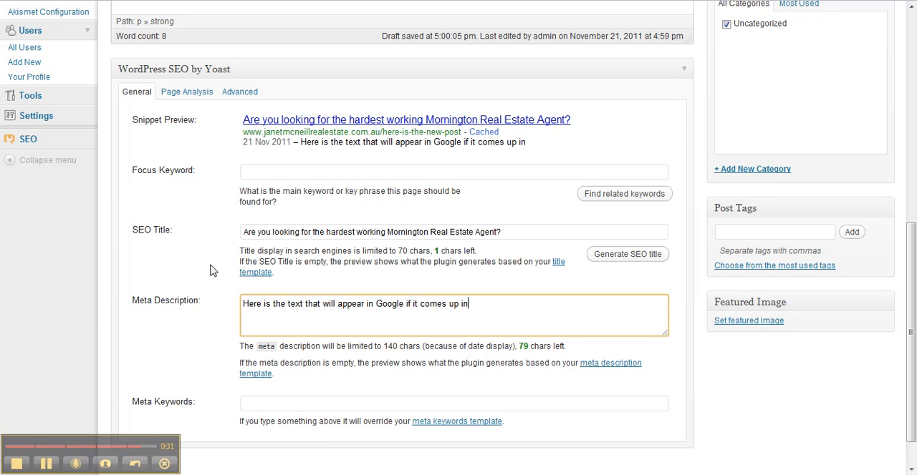
pyautogui.write(' a search result.')
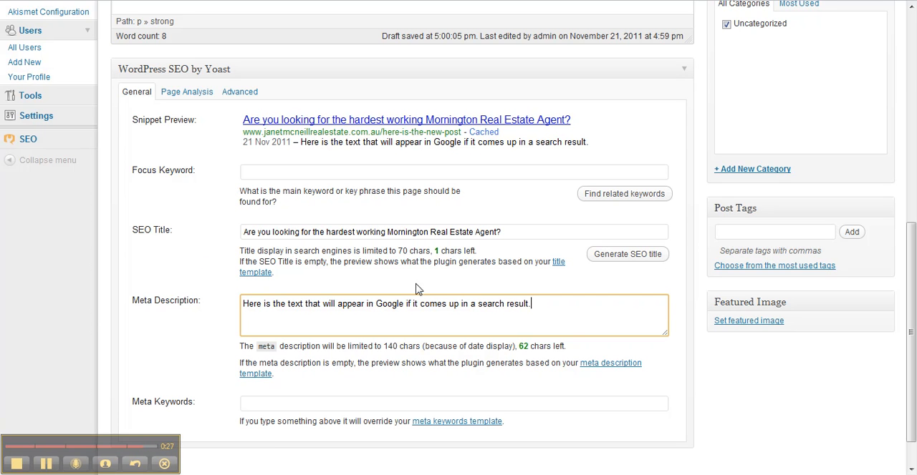
pyautogui.moveTo(563, 318); pyautogui.dragTo(228, 326)
pyautogui.click(255, 323)
pyautogui.moveTo(604, 312); pyautogui.dragTo(241, 302)
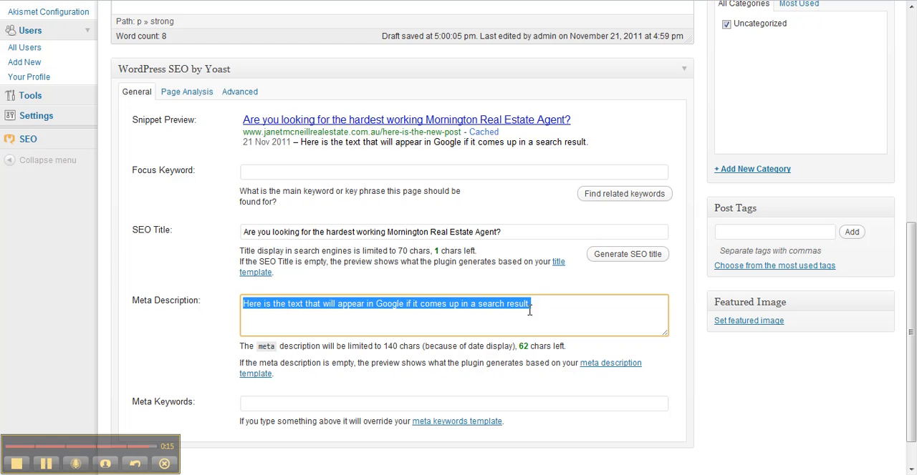
pyautogui.click(555, 303)
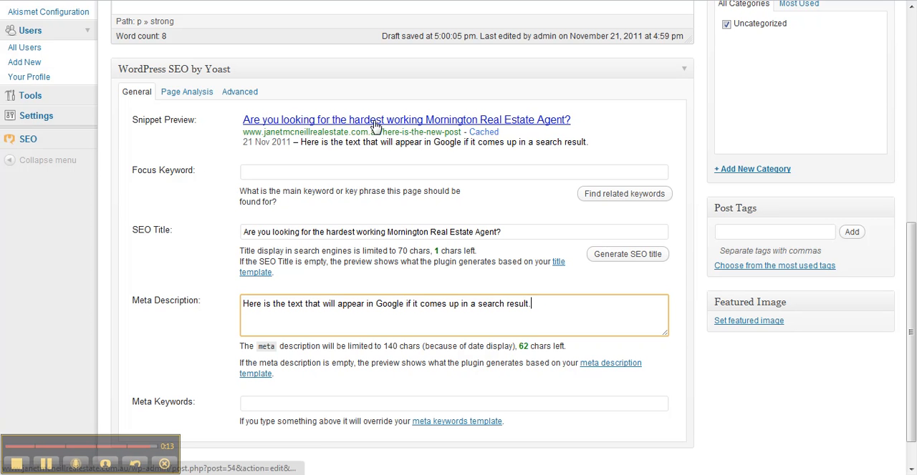
# Step: Update the published post with the bold text and SEO changes
pyautogui.scroll(-1, 202, 206)
pyautogui.scroll(2, 201, 202)
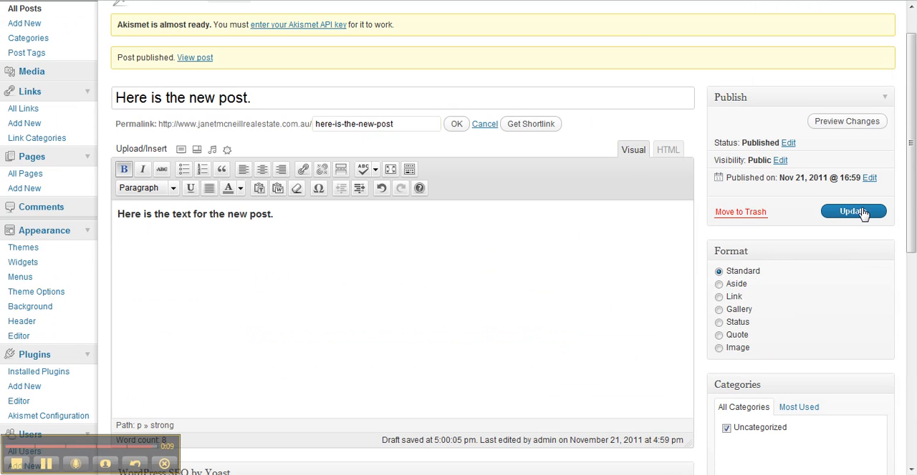
pyautogui.click(856, 212)
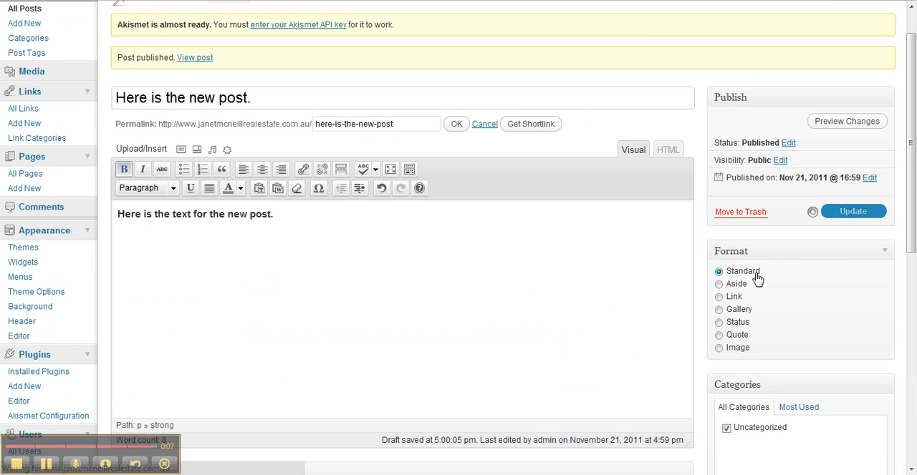